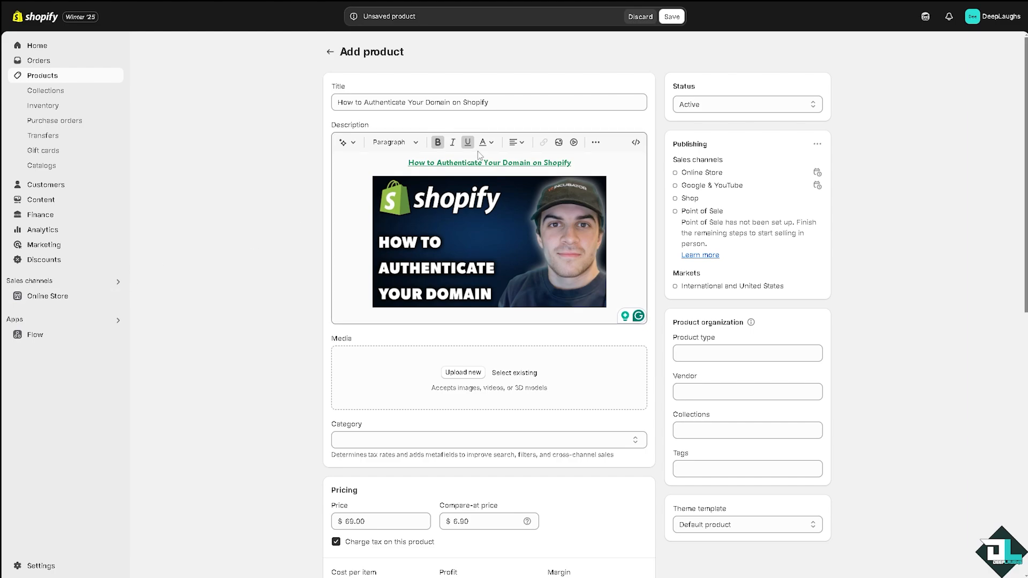
# Save the new product and open the store's Domains settings
pyautogui.click(677, 18)
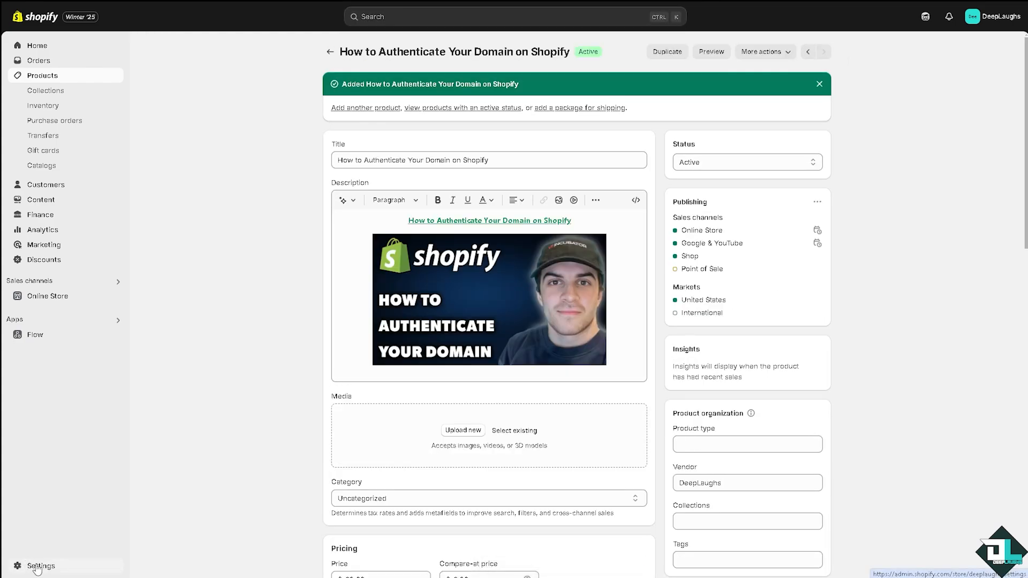
pyautogui.click(37, 566)
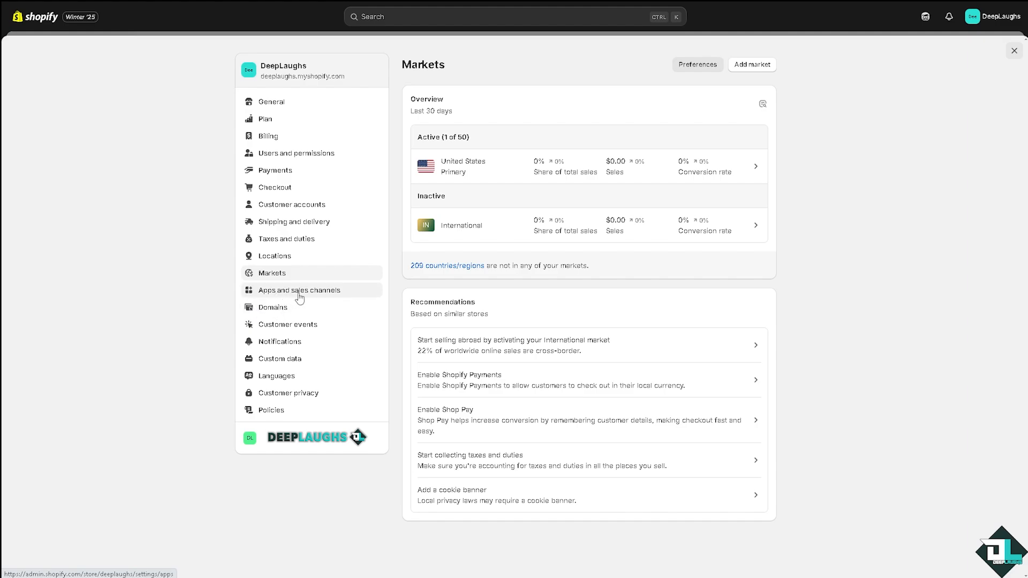
pyautogui.click(274, 310)
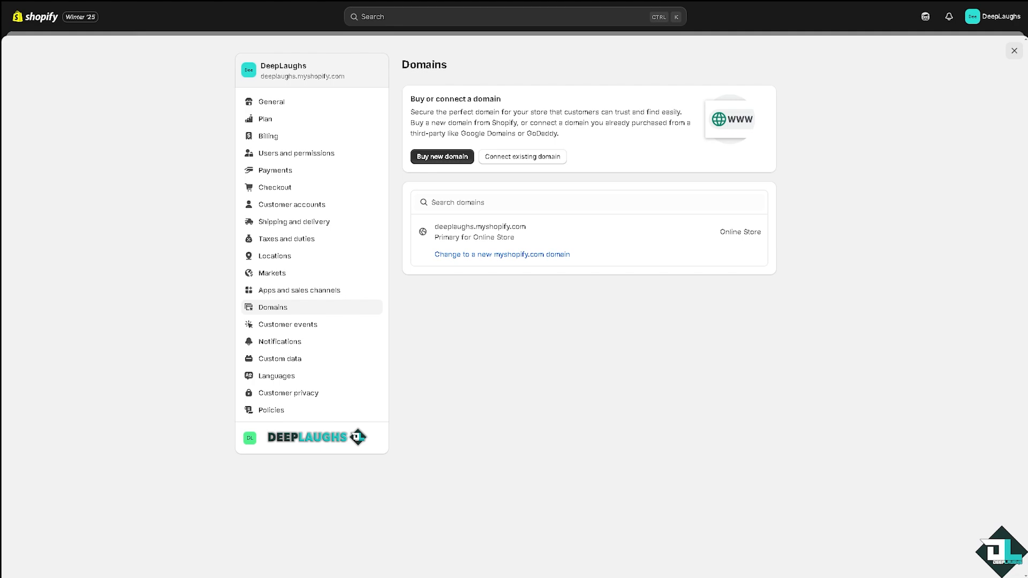
# Check the suggestions for buying a new domain and open the form for connecting an existing domain
pyautogui.click(443, 157)
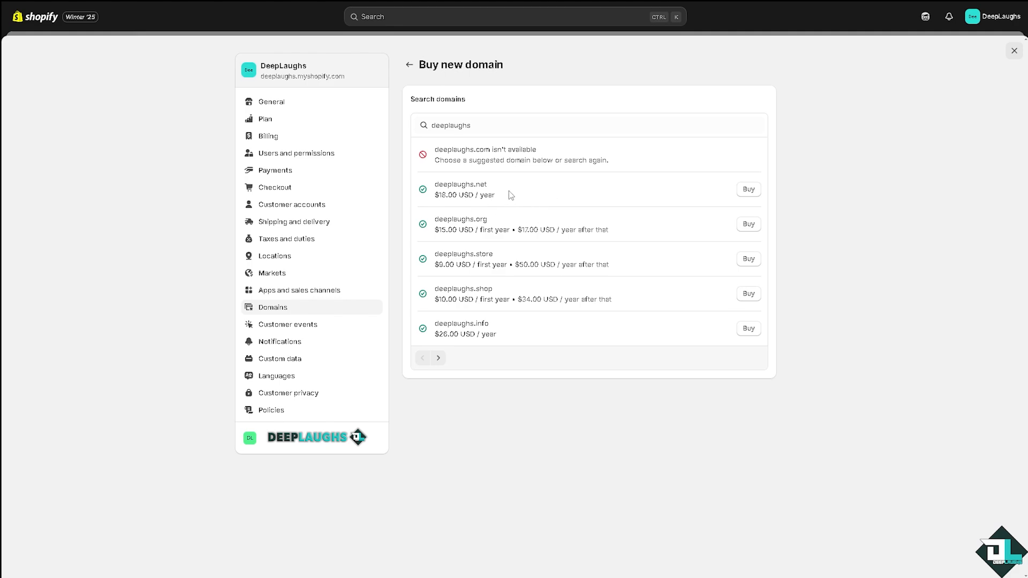
pyautogui.click(409, 65)
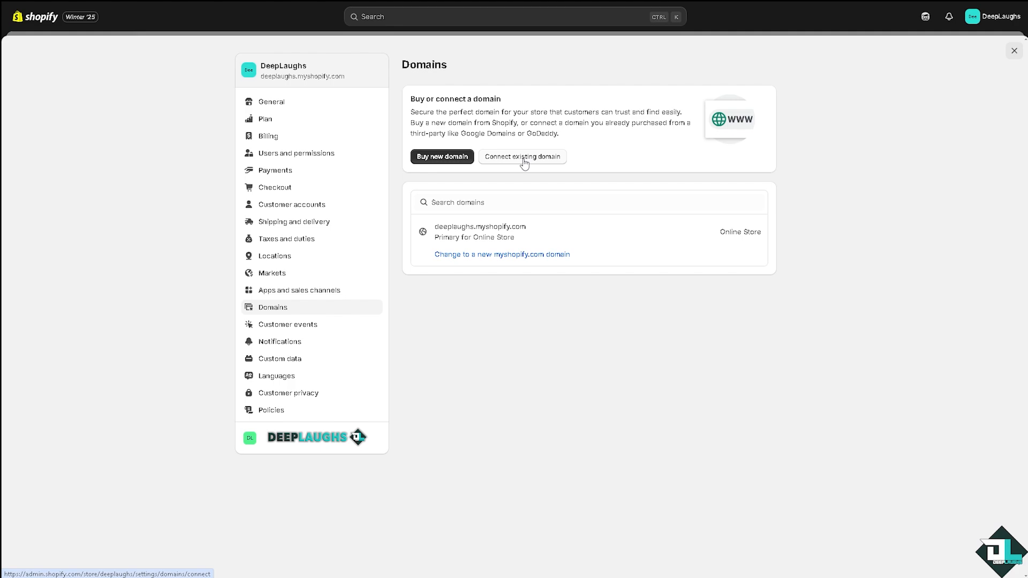
pyautogui.click(525, 159)
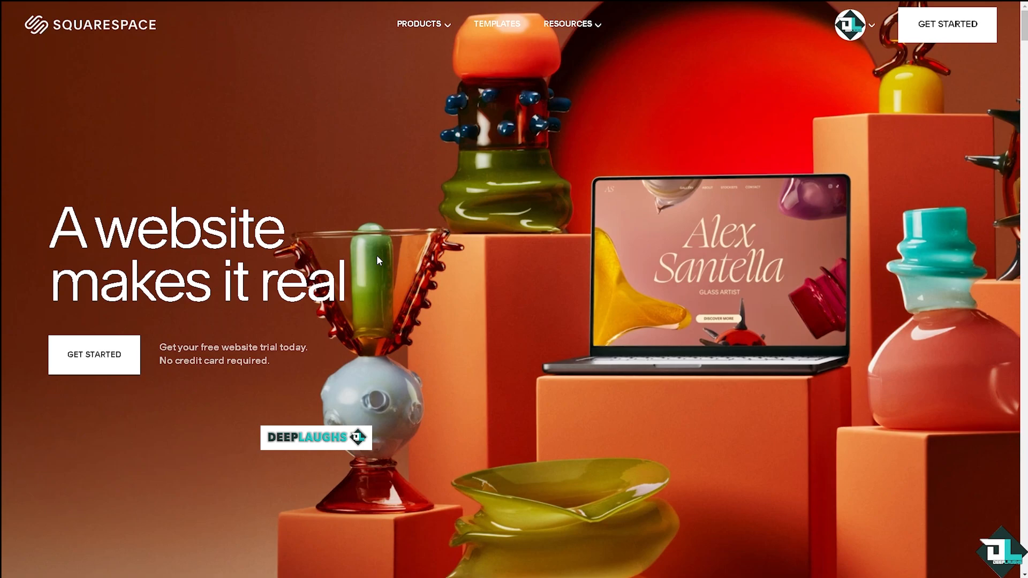
# In Squarespace, open the DNS settings of the registered domain
pyautogui.click(851, 24)
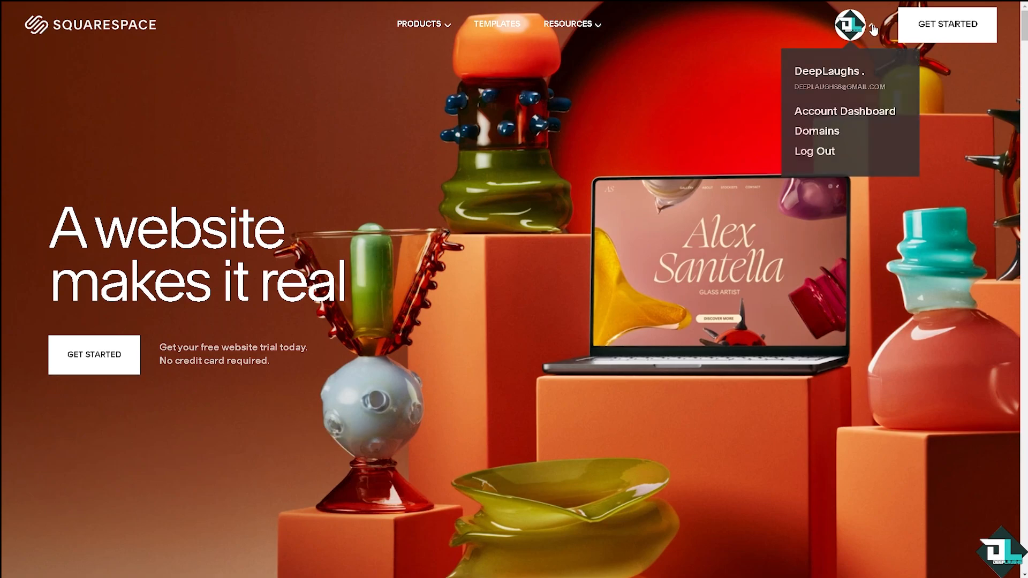
pyautogui.click(815, 133)
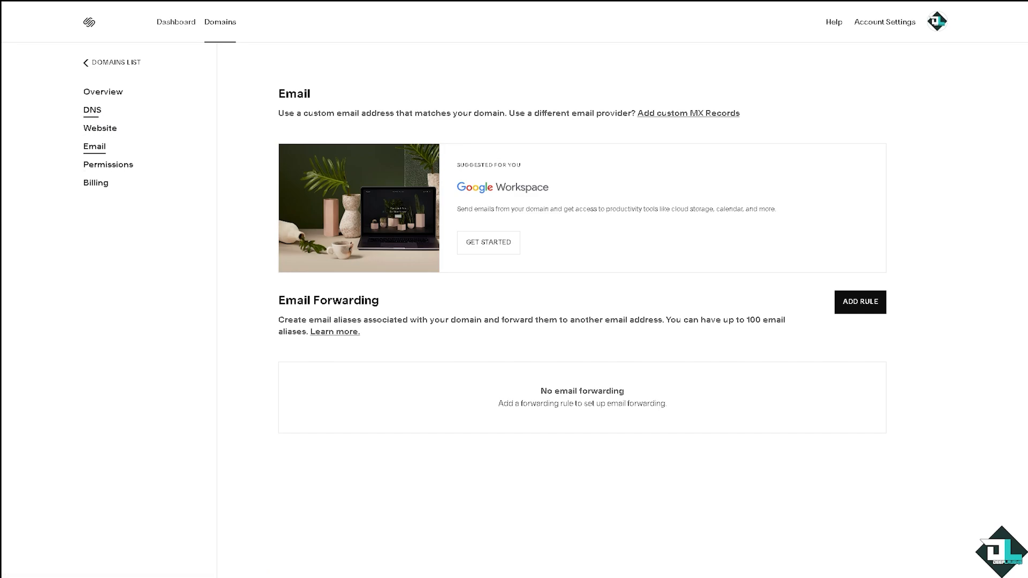
pyautogui.click(94, 111)
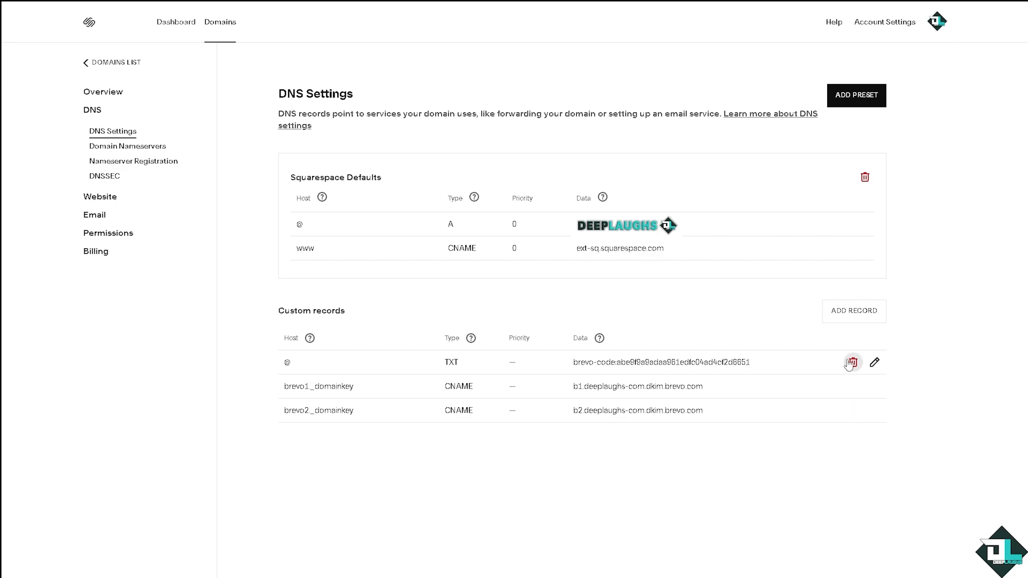
# Delete the Brevo TXT record and both Brevo domainkey CNAME records, and start a new custom DNS record
pyautogui.click(853, 363)
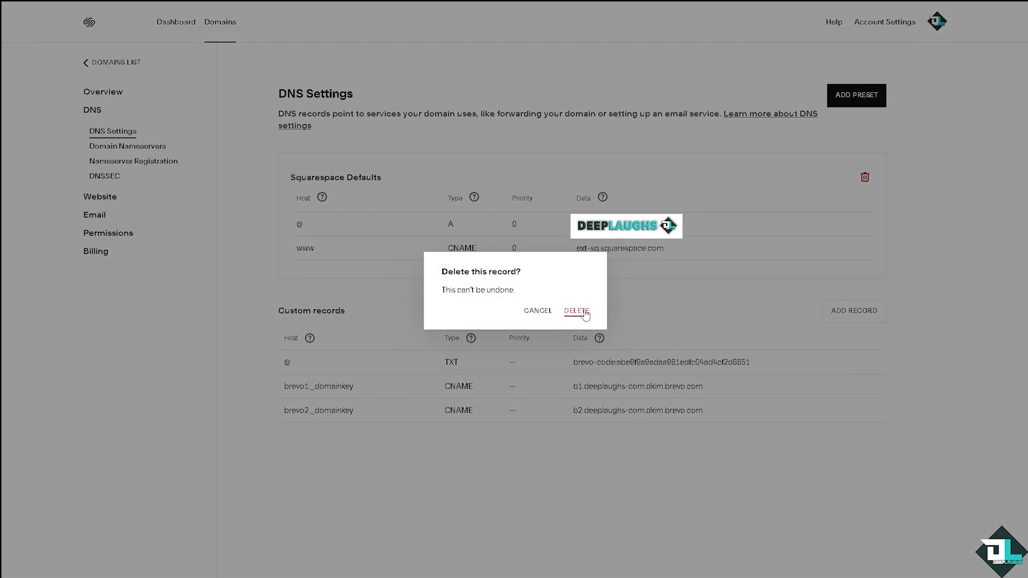
pyautogui.click(574, 311)
pyautogui.click(853, 362)
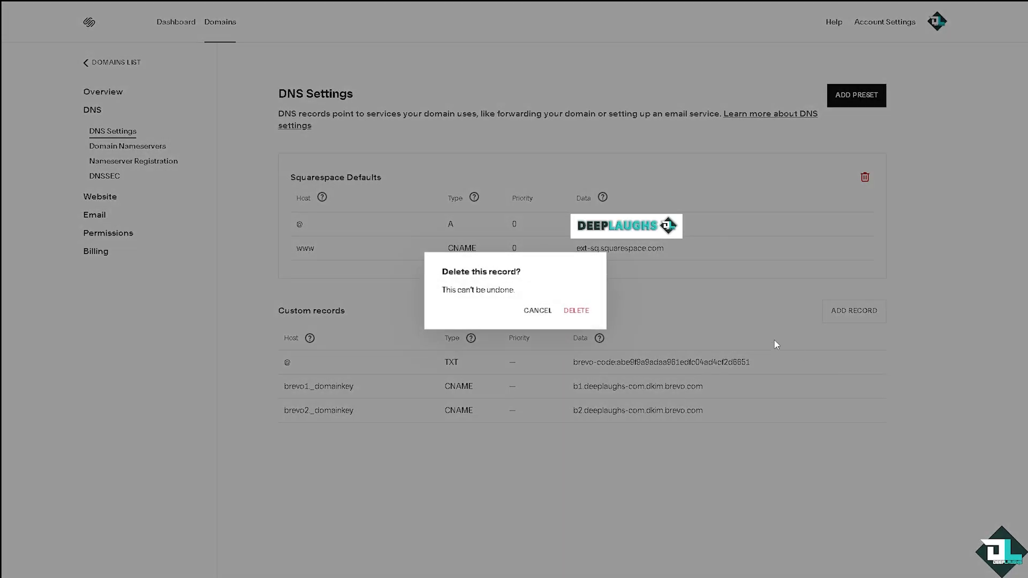
pyautogui.click(573, 313)
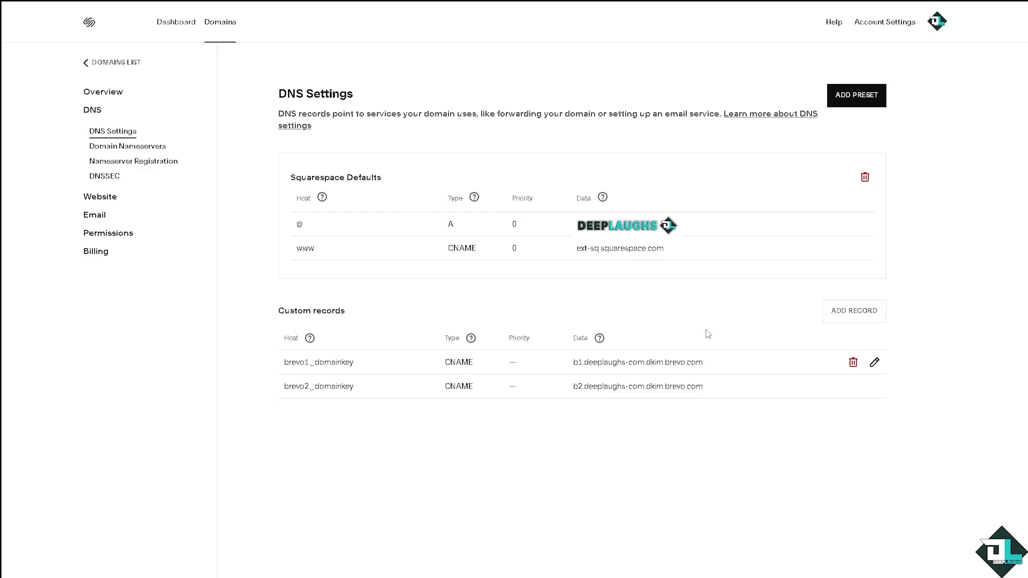
pyautogui.click(853, 362)
pyautogui.click(574, 312)
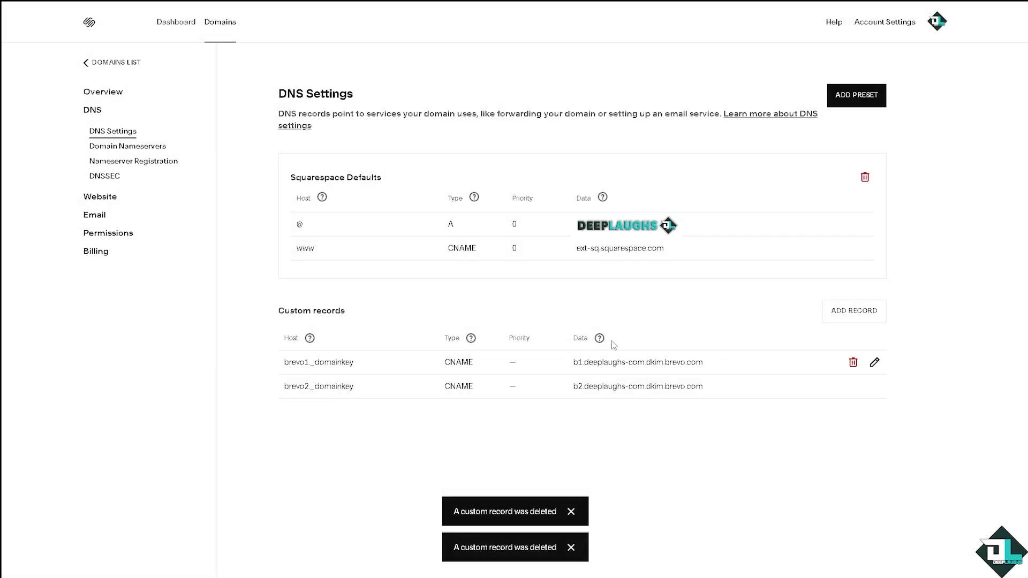
pyautogui.click(853, 362)
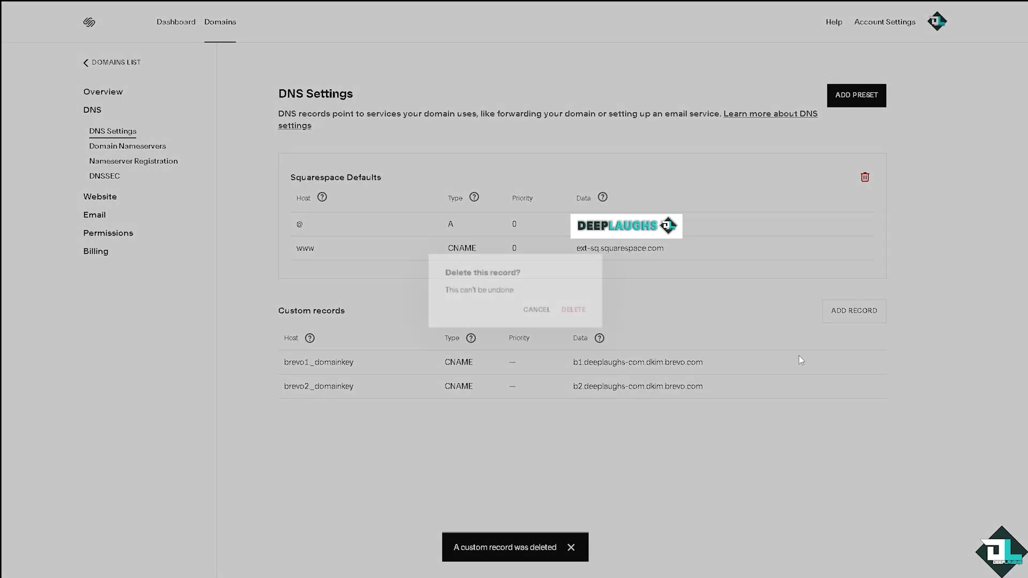
pyautogui.click(574, 310)
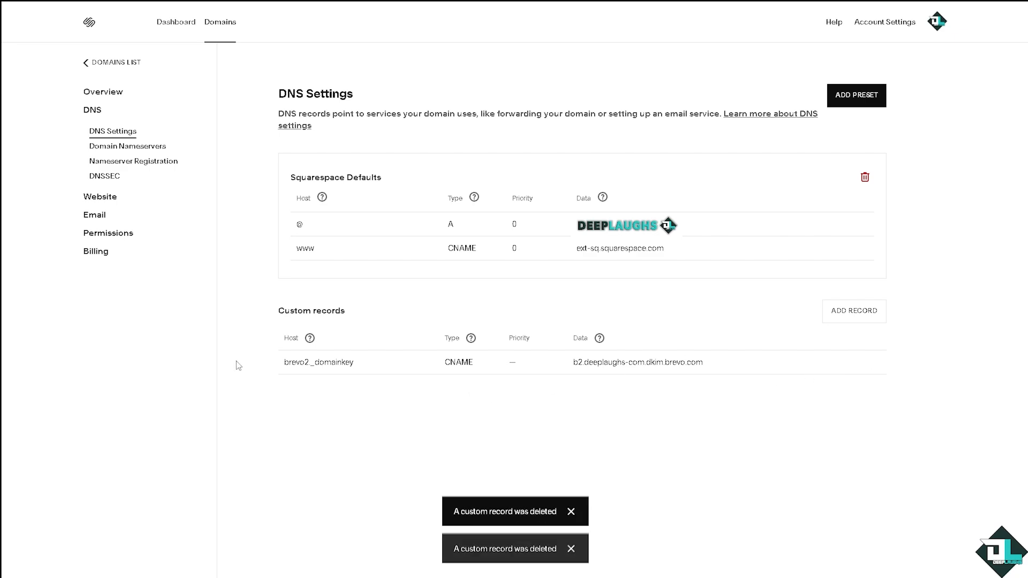
pyautogui.click(853, 362)
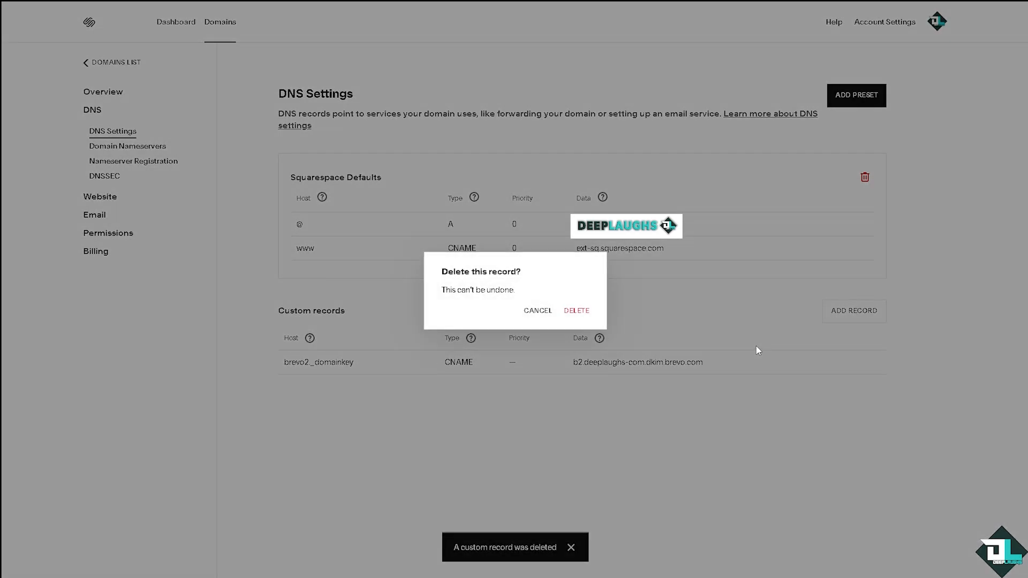
pyautogui.click(575, 311)
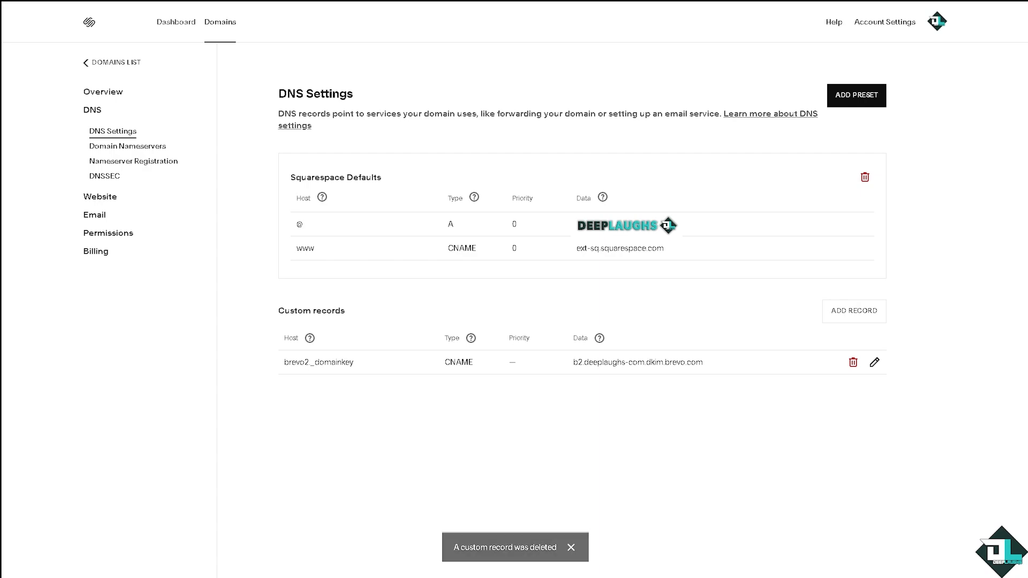
pyautogui.click(854, 315)
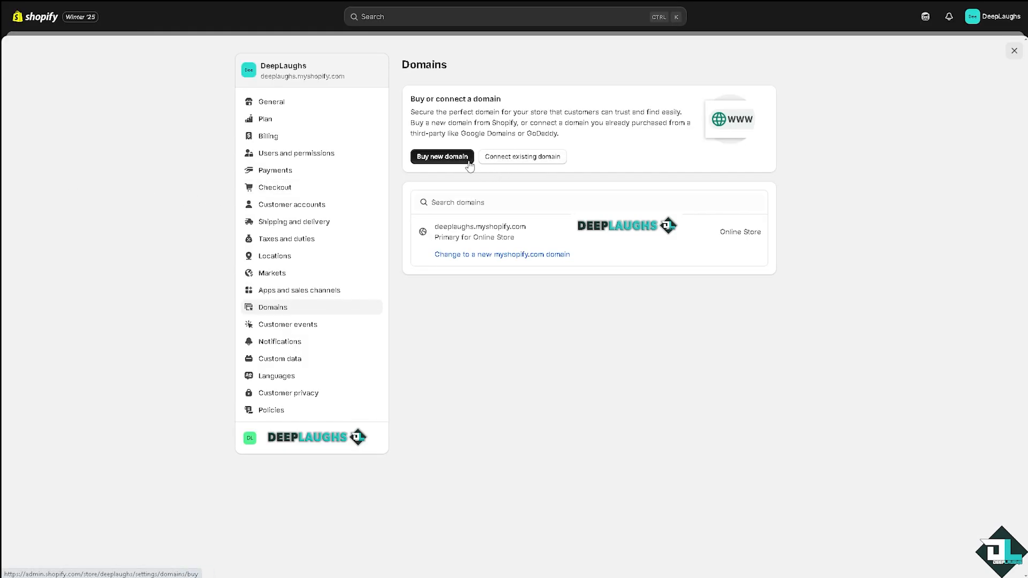
pyautogui.click(516, 157)
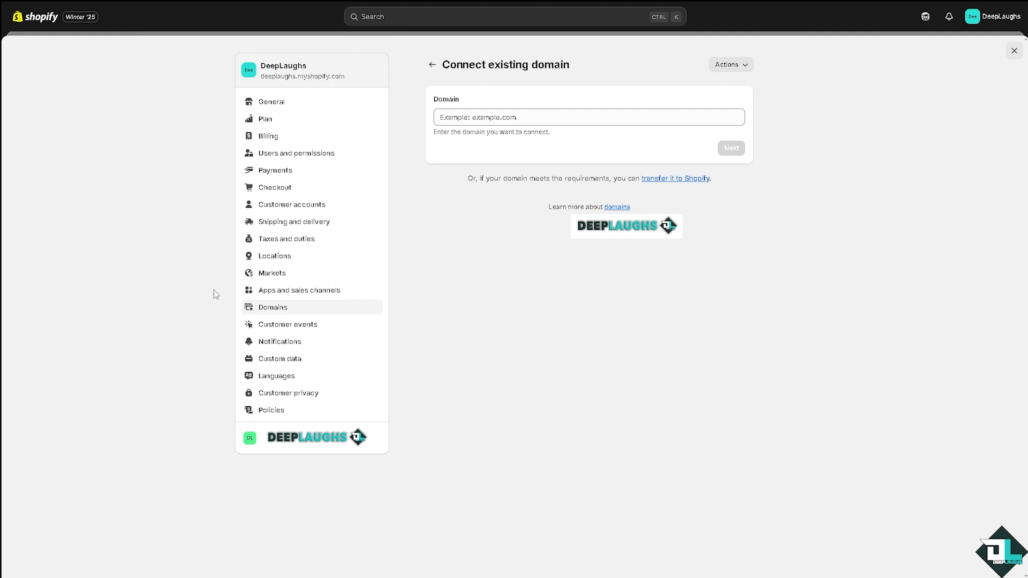
pyautogui.click(488, 116)
pyautogui.write('www')
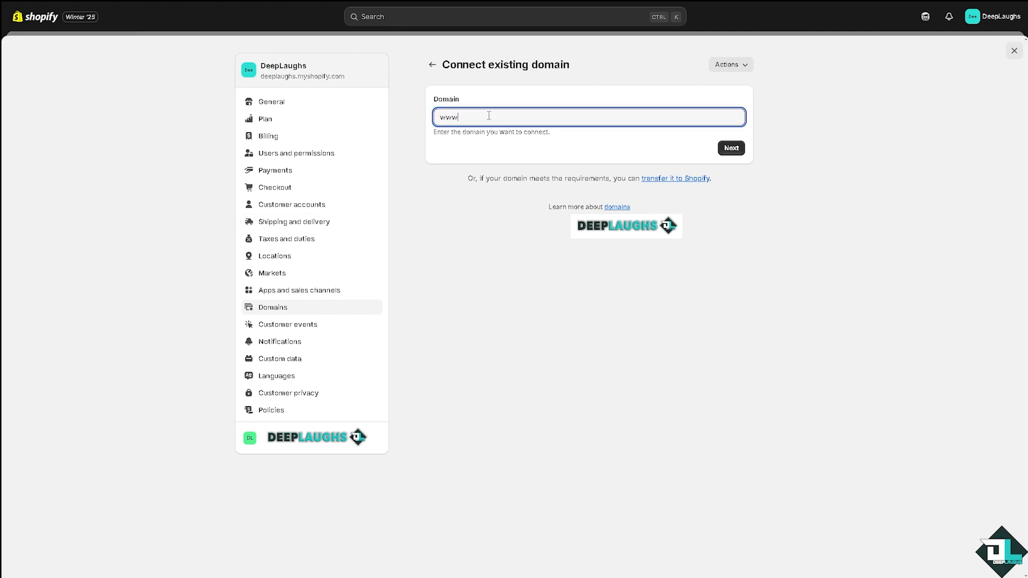
pyautogui.write('.deep-laughs.com')
pyautogui.click(729, 149)
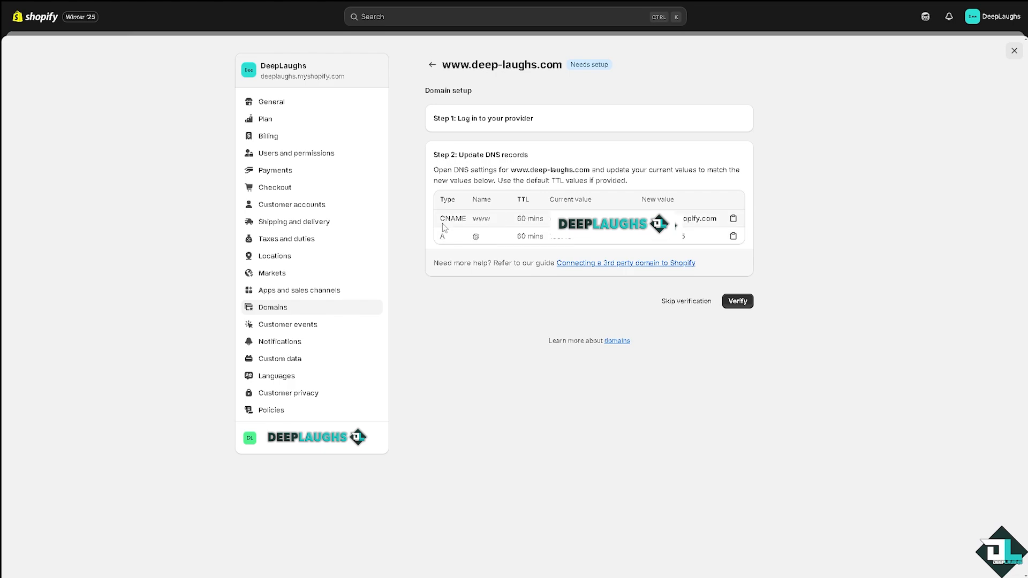
# Copy the new value of the required www CNAME record from the domain setup instructions
pyautogui.moveTo(440, 218); pyautogui.dragTo(467, 215)
pyautogui.click(593, 213)
pyautogui.moveTo(676, 225); pyautogui.dragTo(721, 224)
pyautogui.rightClick(699, 216)
pyautogui.click(710, 227)
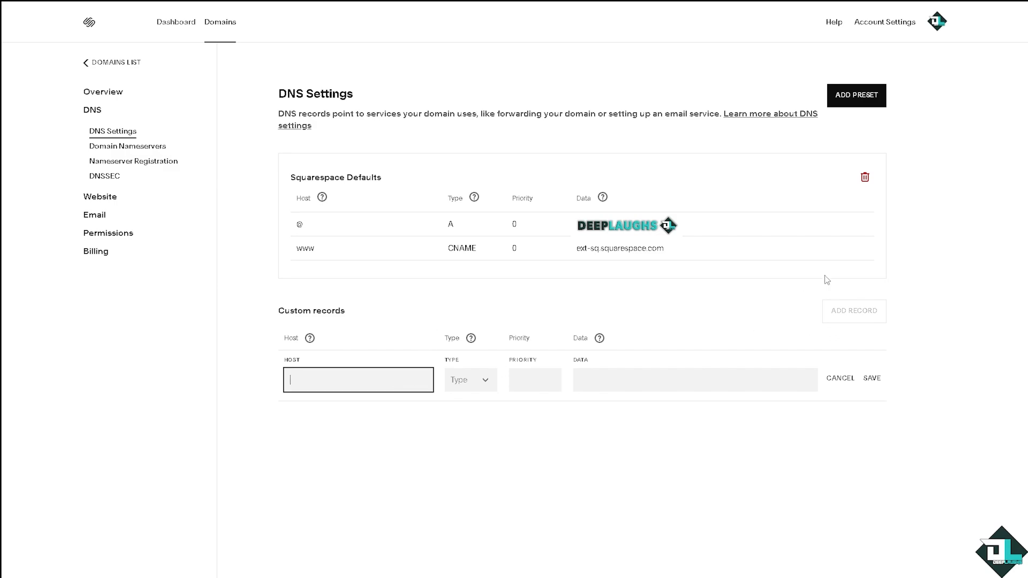
# In Squarespace, try to add a custom CNAME record with host www and the copied Shopify value as alias data
pyautogui.doubleClick(756, 320)
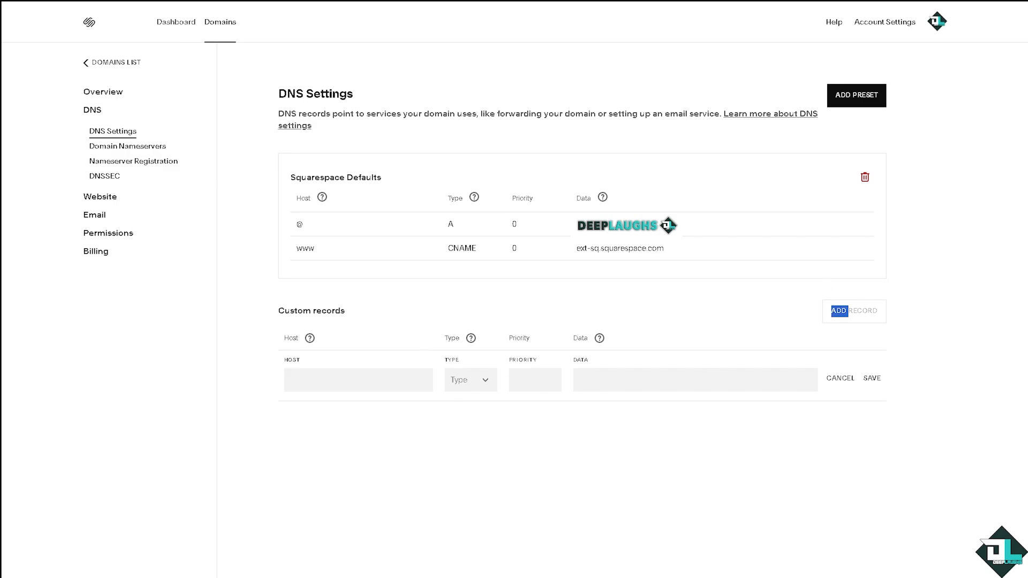
pyautogui.click(178, 397)
pyautogui.click(471, 380)
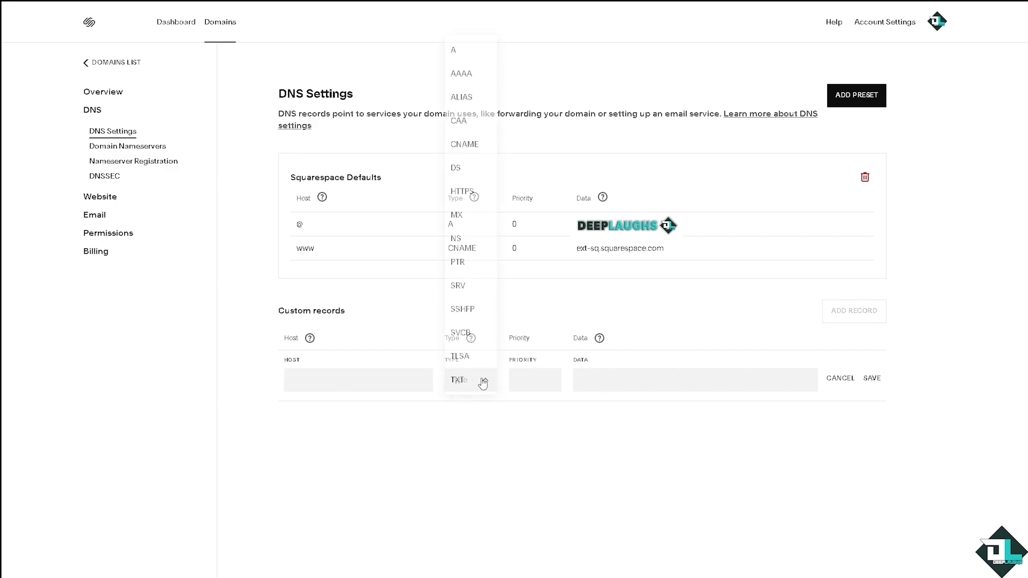
pyautogui.click(486, 144)
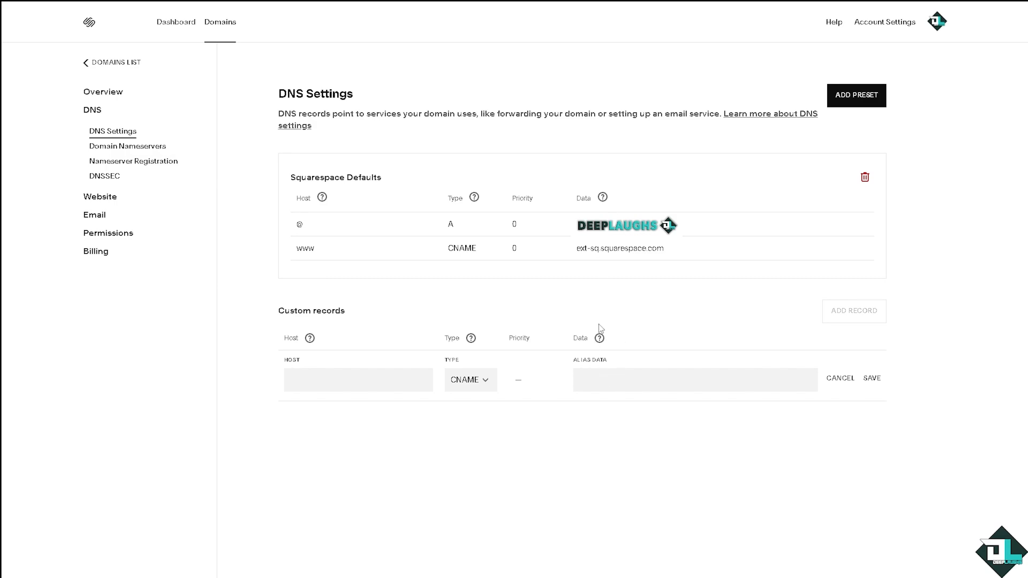
pyautogui.click(404, 380)
pyautogui.write('wwww')
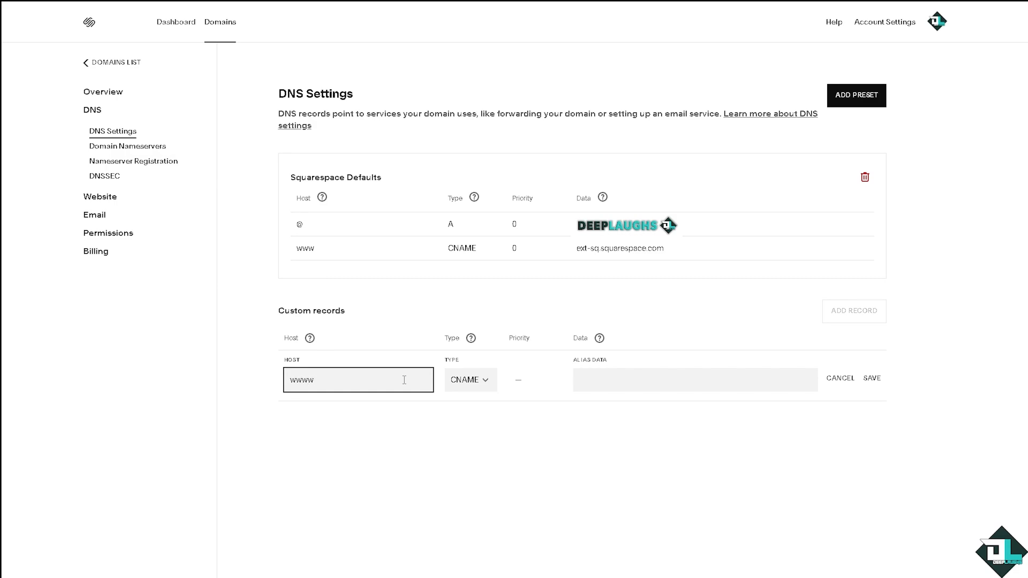
pyautogui.press('BackSpace')
pyautogui.click(613, 376)
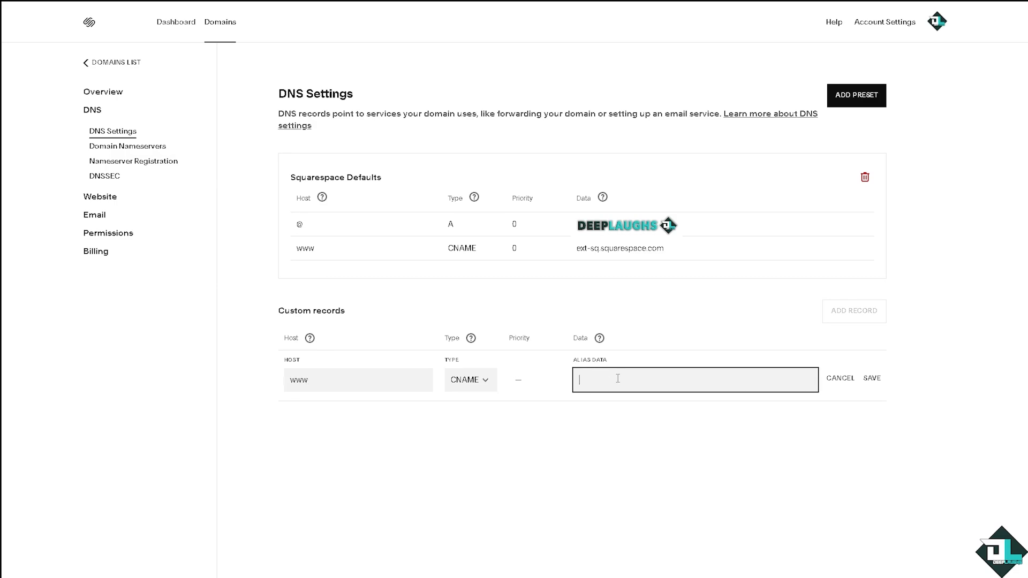
pyautogui.hotkey('ctrl', 'v')
pyautogui.click(872, 379)
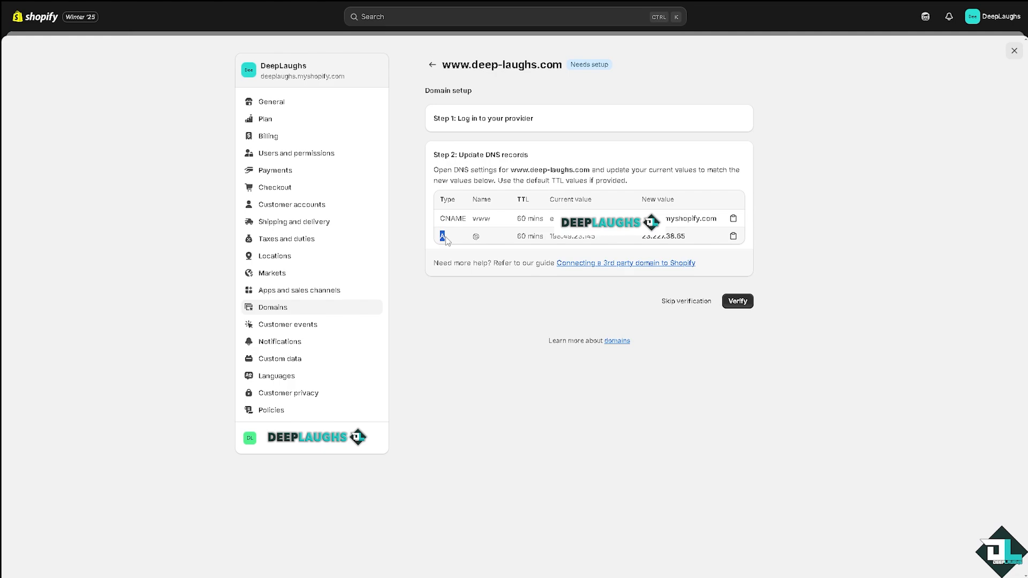
# Compare the name and new value of Shopify's required A record with the custom A record in Squarespace
pyautogui.moveTo(483, 237); pyautogui.dragTo(469, 239)
pyautogui.moveTo(642, 236); pyautogui.dragTo(686, 236)
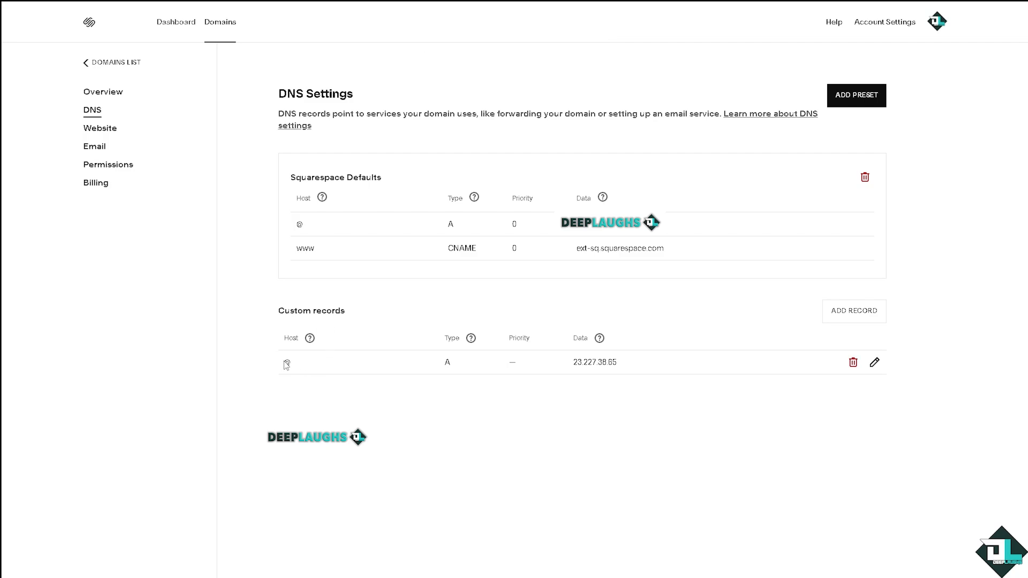
pyautogui.doubleClick(286, 363)
# Enter another custom DNS record of type CNAME with host www and the copied Shopify value as alias data
pyautogui.click(863, 313)
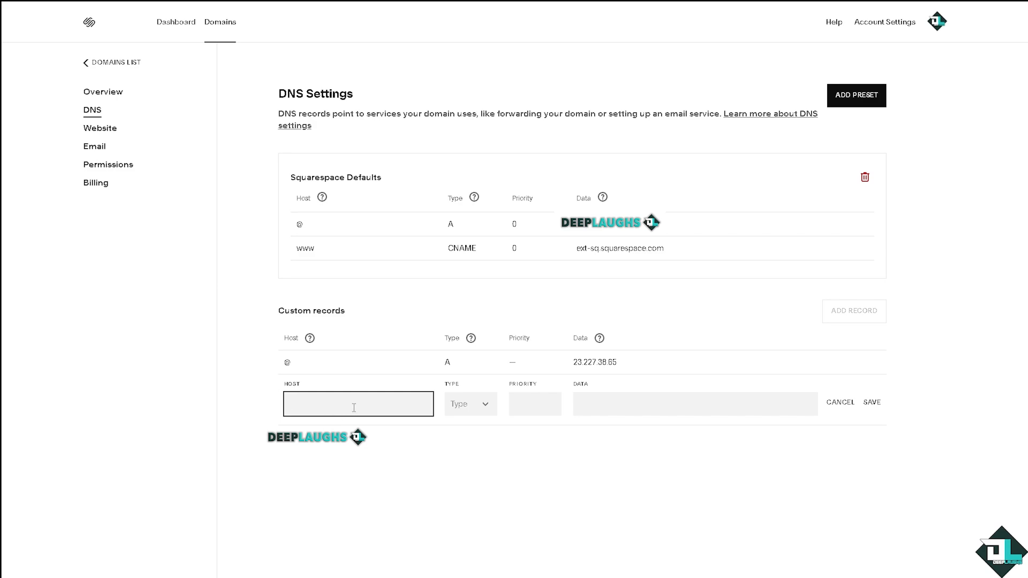
pyautogui.write('www')
pyautogui.click(426, 469)
pyautogui.click(387, 406)
pyautogui.click(484, 406)
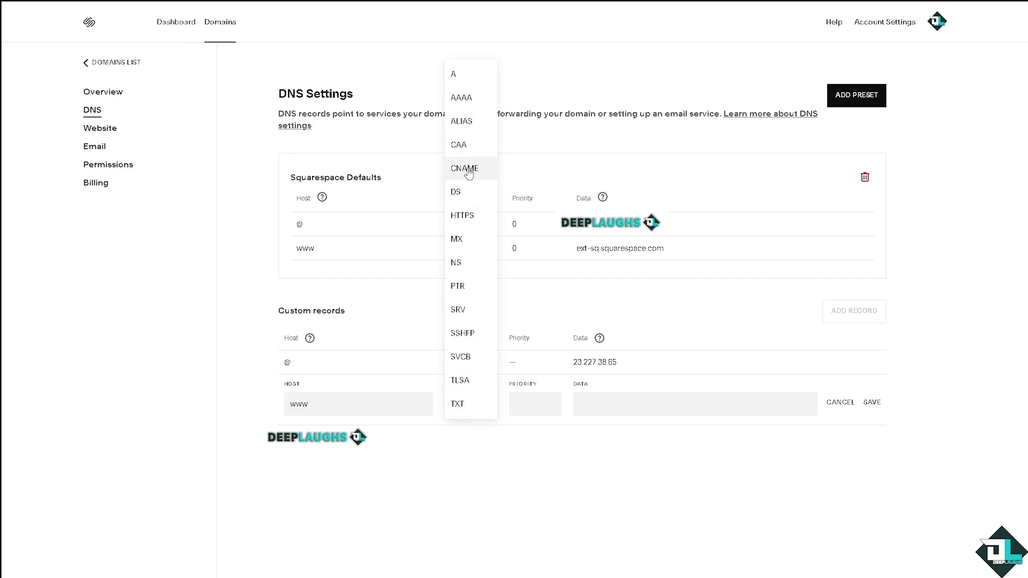
pyautogui.click(469, 172)
pyautogui.click(684, 403)
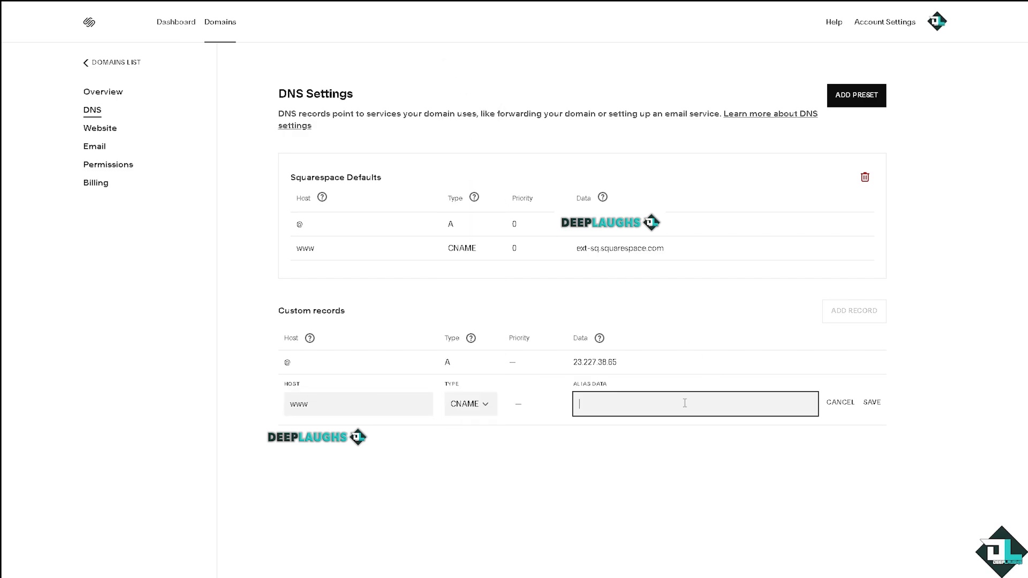
pyautogui.click(657, 465)
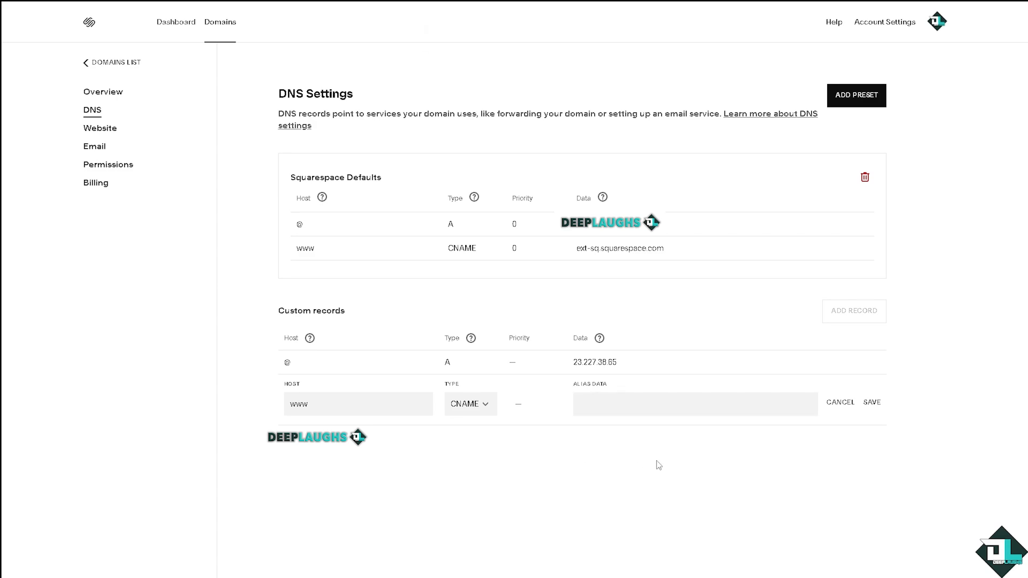
pyautogui.click(674, 406)
pyautogui.hotkey('ctrl', 'v')
pyautogui.click(679, 485)
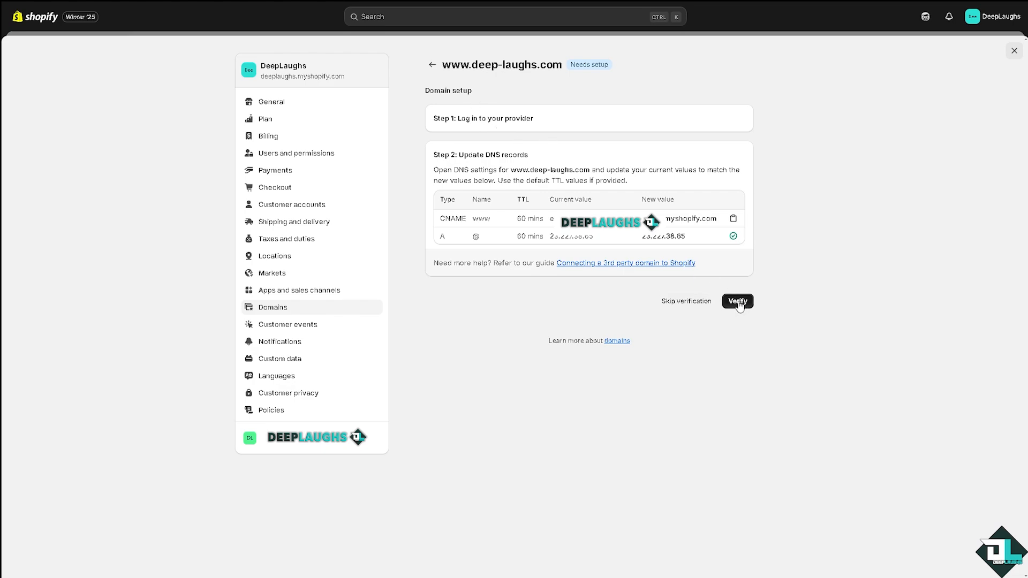
pyautogui.click(635, 265)
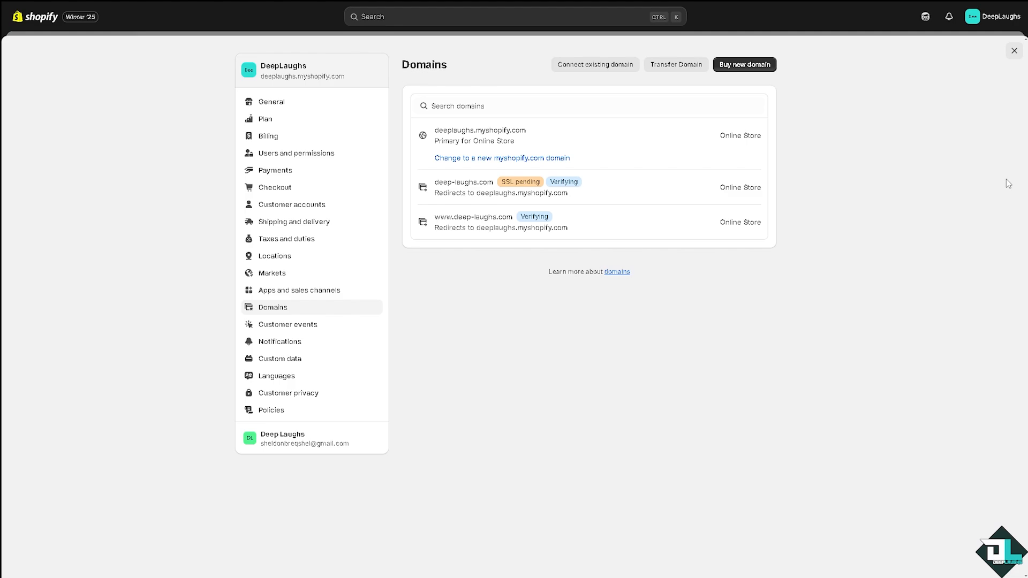
# Open the Shopify Help Center from the DeepLaughs store's account options
pyautogui.click(999, 18)
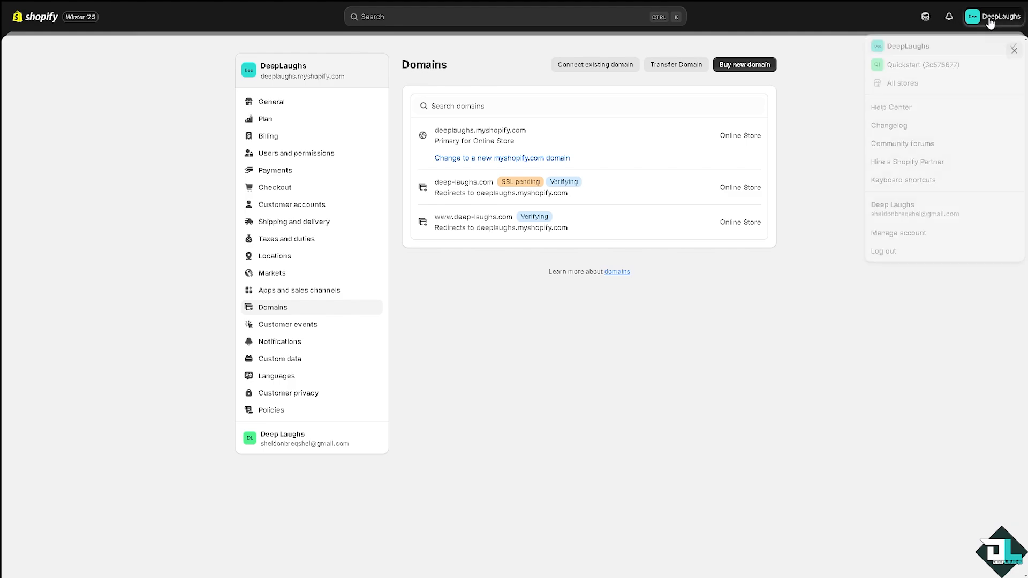
pyautogui.click(915, 108)
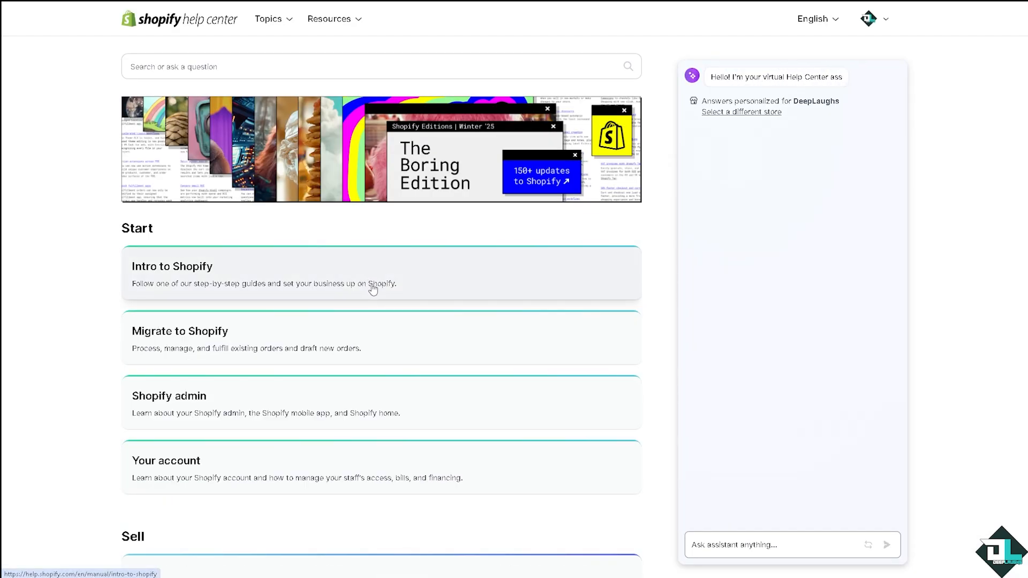
pyautogui.scroll(-6, 365, 320)
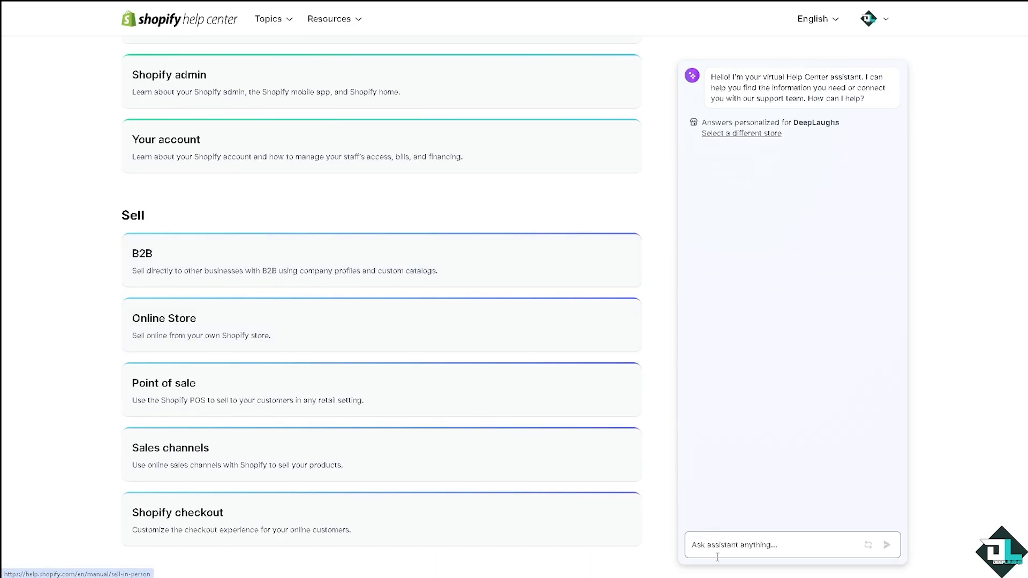
# Ask the Help Center's virtual assistant "How to Authenticate Your Domain on Shopify"
pyautogui.click(752, 542)
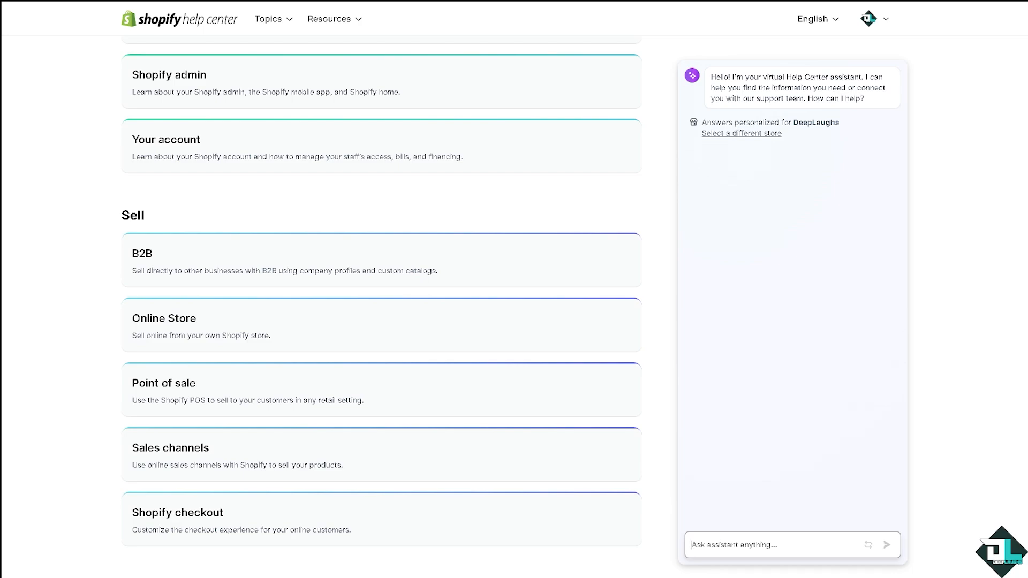
pyautogui.write('shops.myshopify.com')
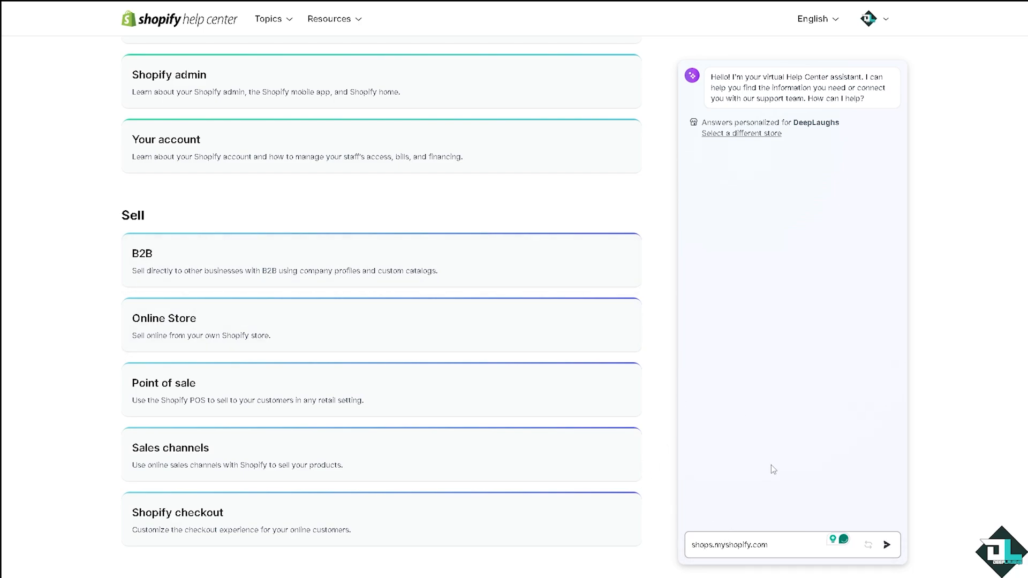
pyautogui.hotkey('ctrl', 'a')
pyautogui.write('How to Authenticate Your Domain on Shopify')
pyautogui.press('Return')
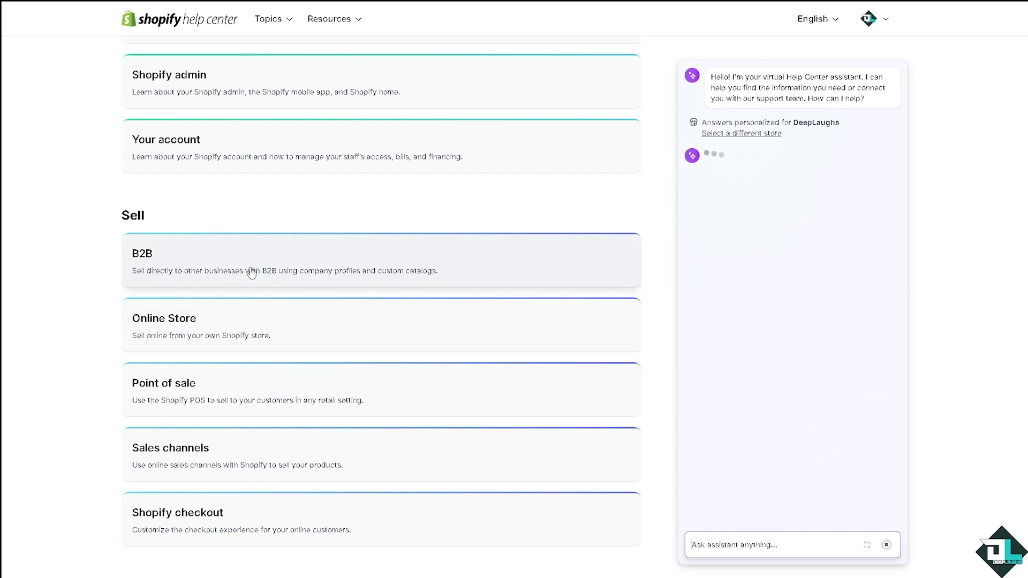
# Contact Shopify support from the Help Center to join the chat queue for a Support Advisor
pyautogui.scroll(-10, 247, 280)
pyautogui.scroll(-5, 249, 282)
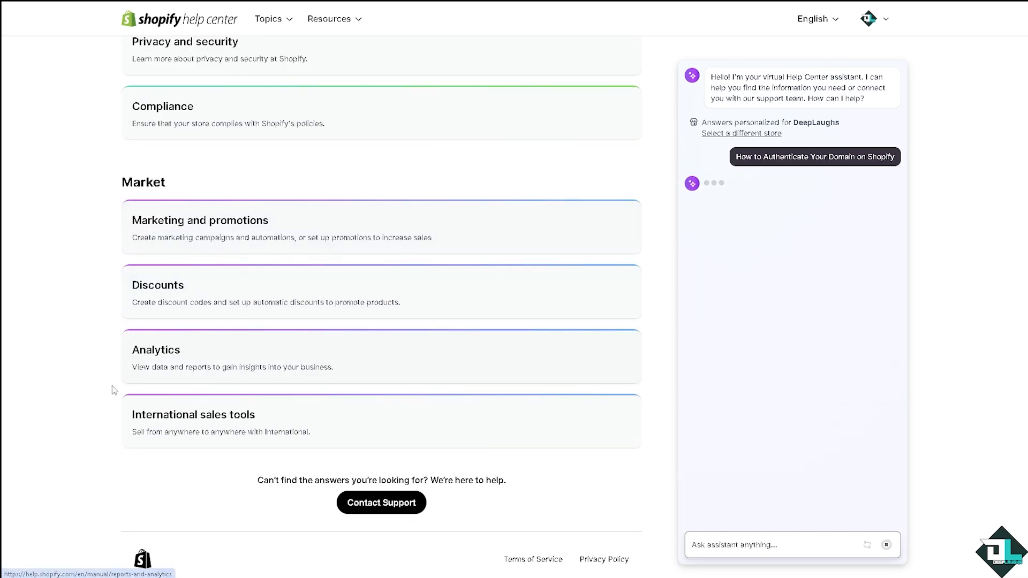
pyautogui.click(381, 503)
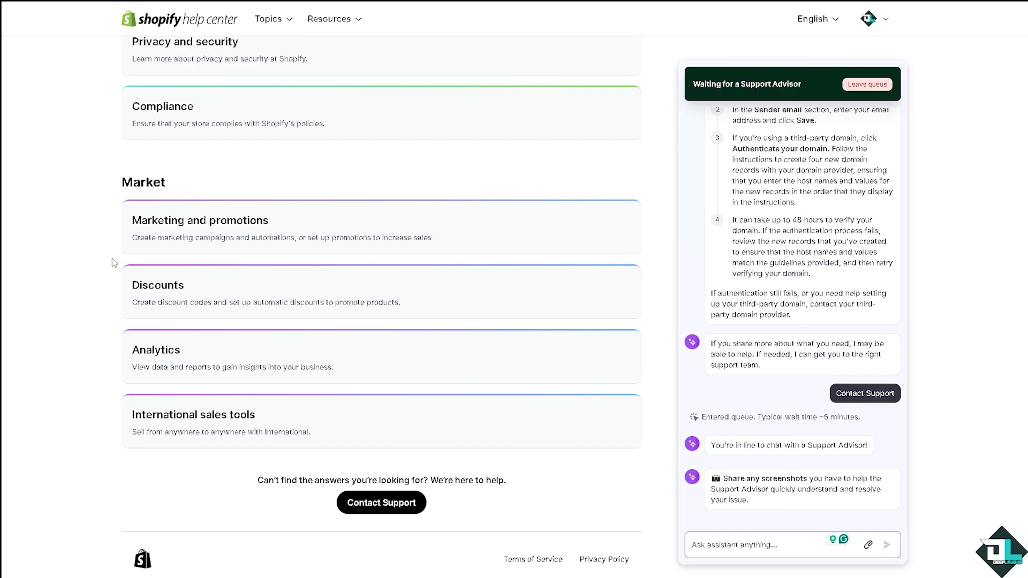
pyautogui.scroll(4, 230, 298)
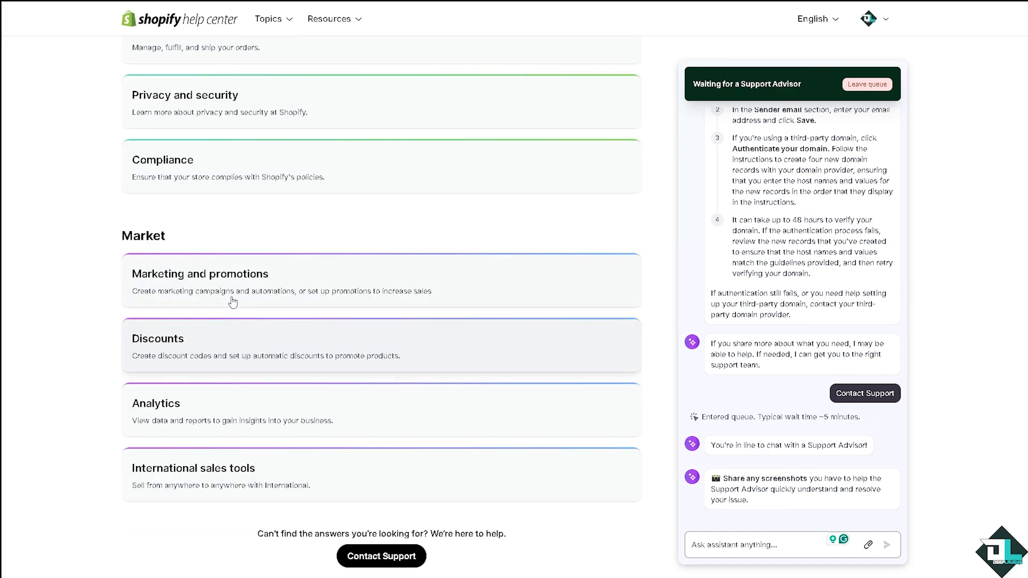